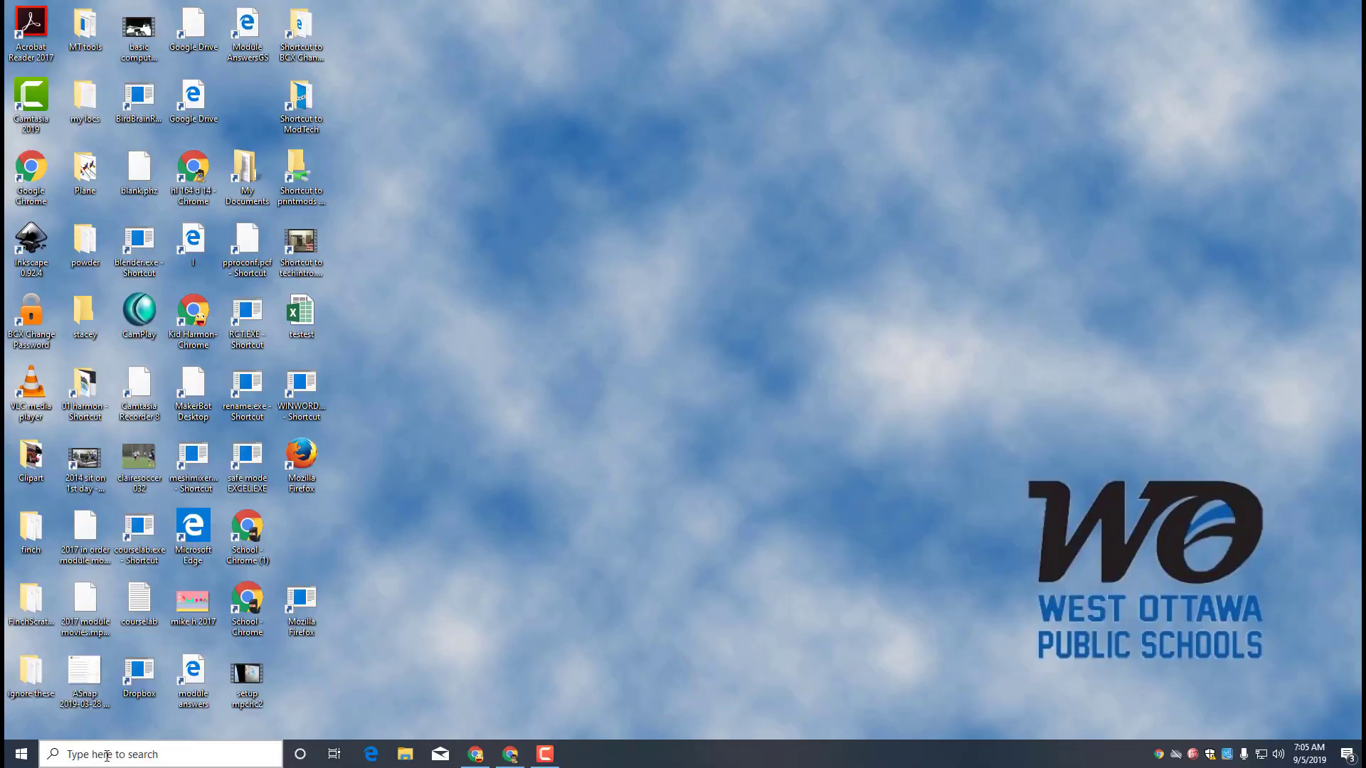
Search for 'sni' and pin the Snipping Tool result to the taskbar.
left_click(105, 755)
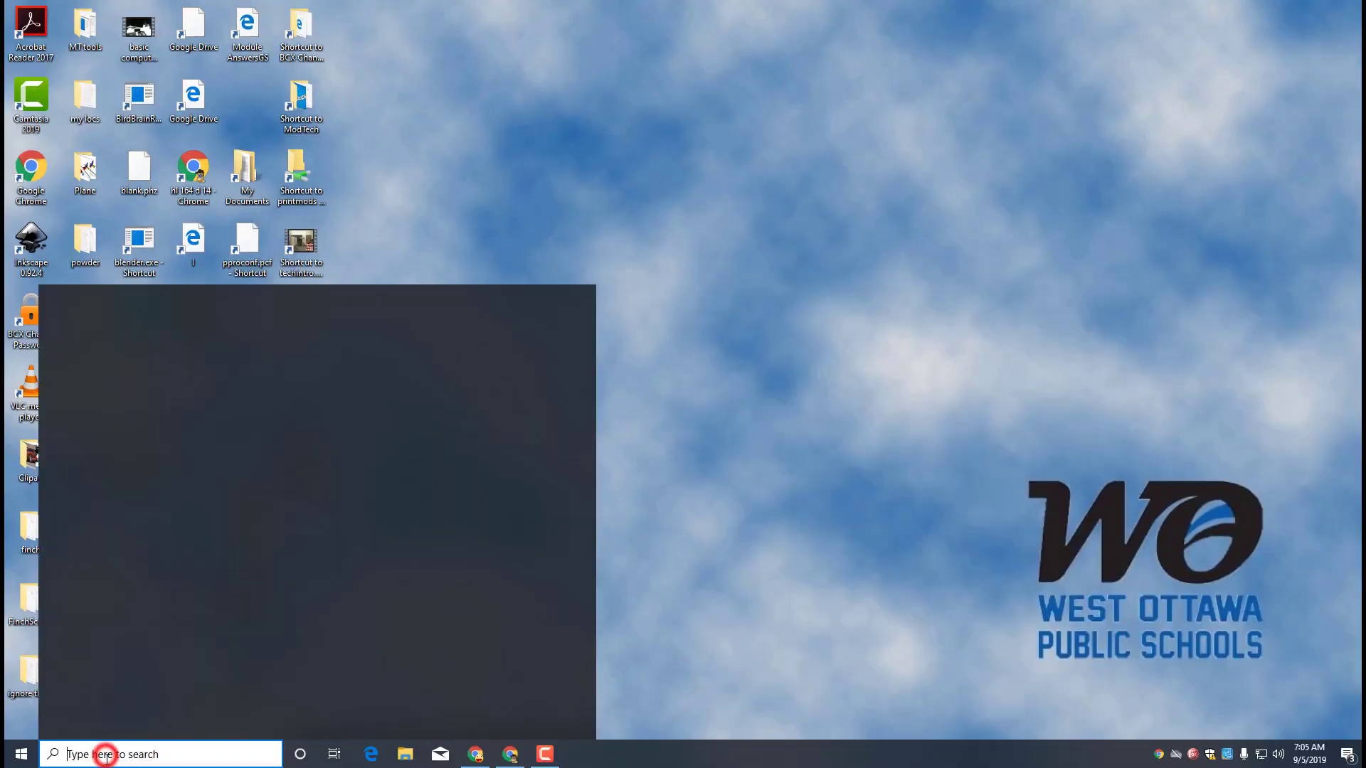
type("i")
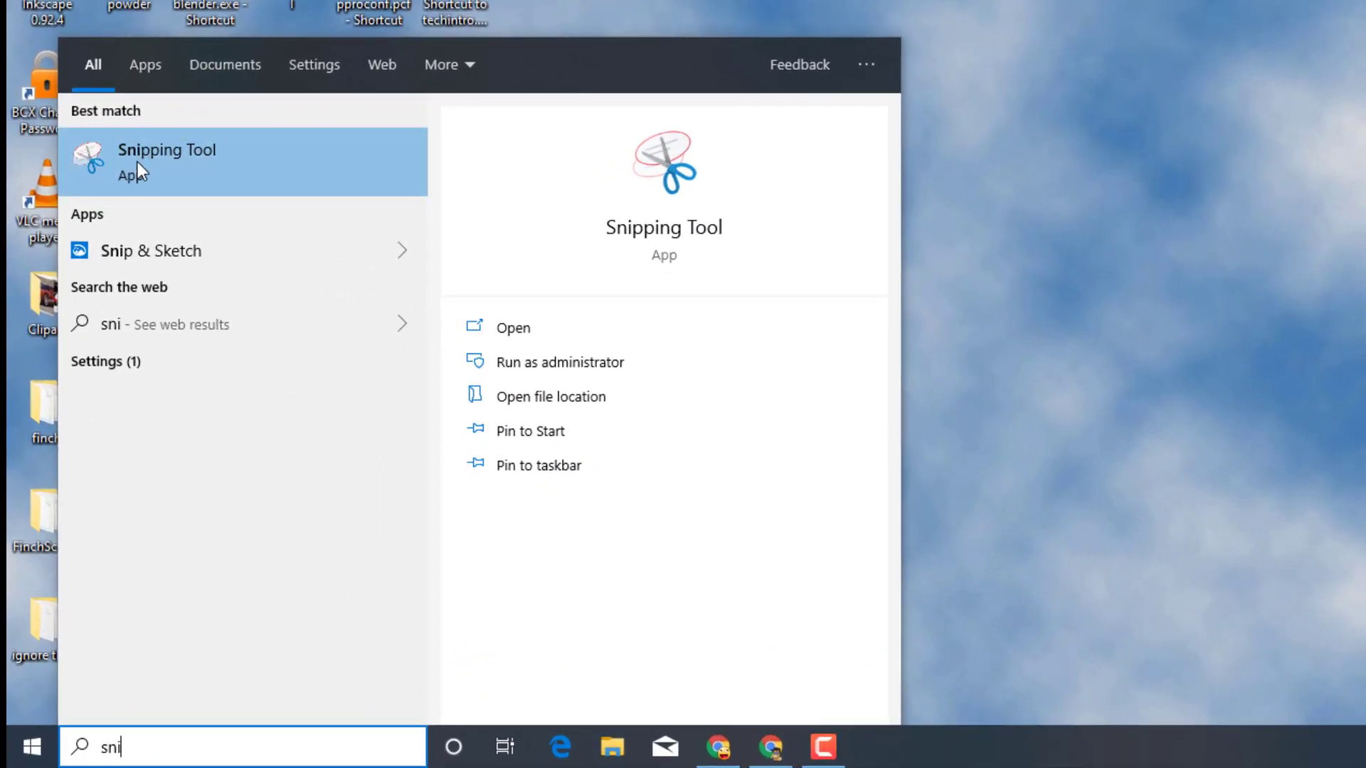
right_click(137, 162)
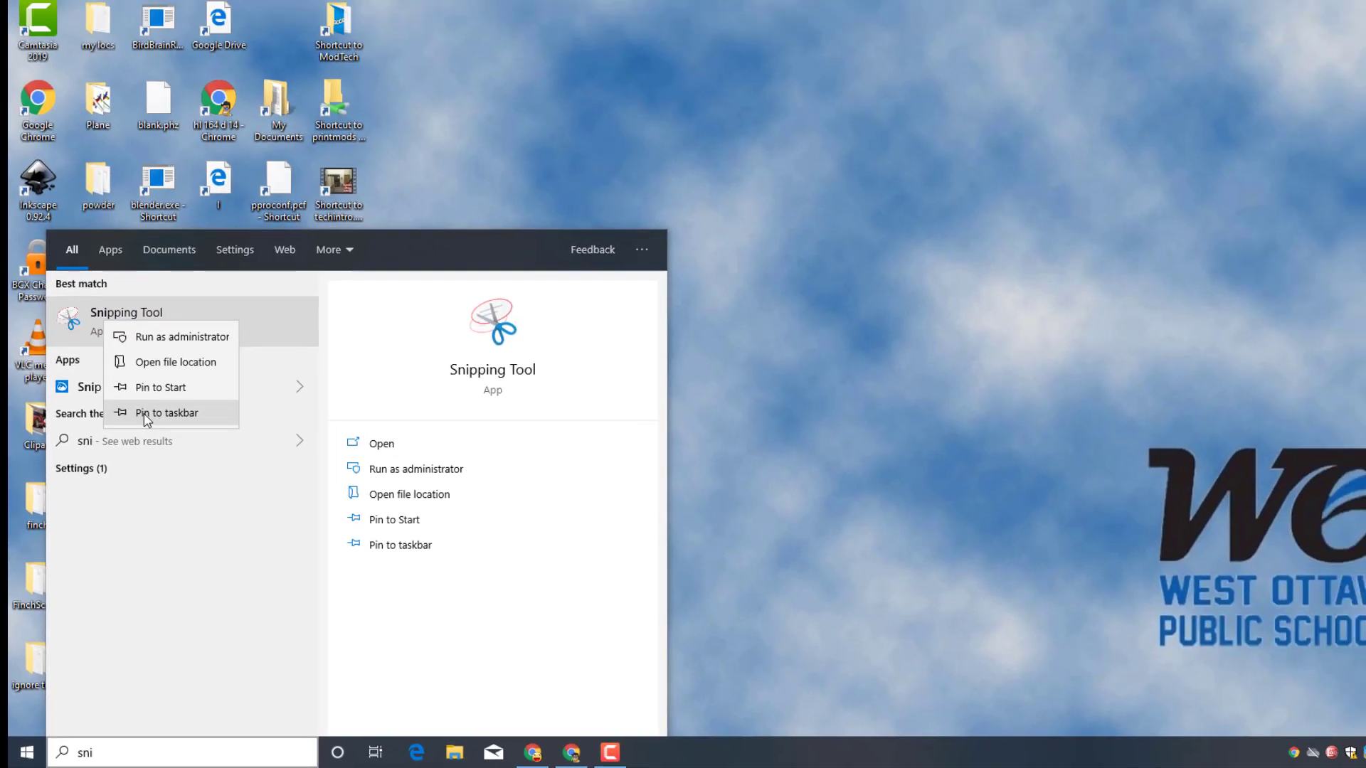
left_click(189, 289)
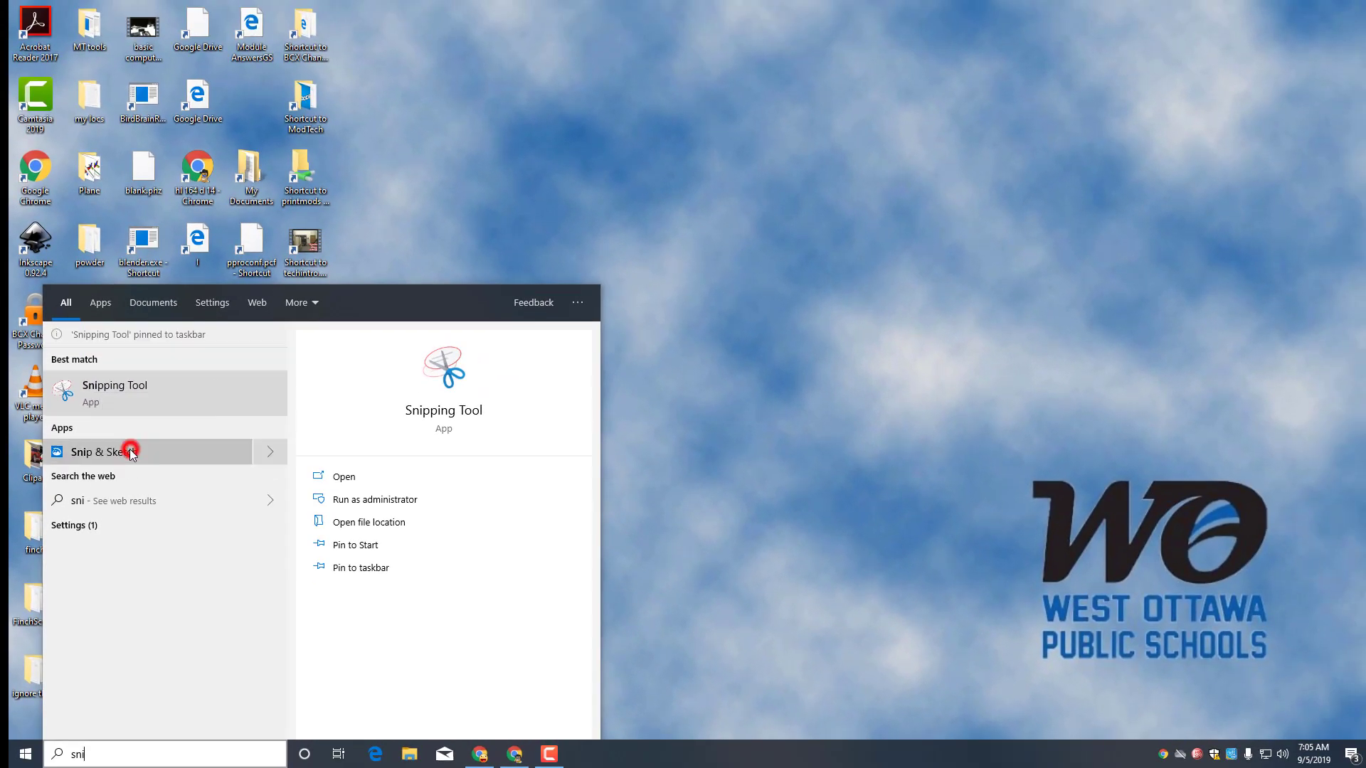
Launch Snipping Tool from its pin and snip a rectangle around the desktop icons.
left_click(685, 760)
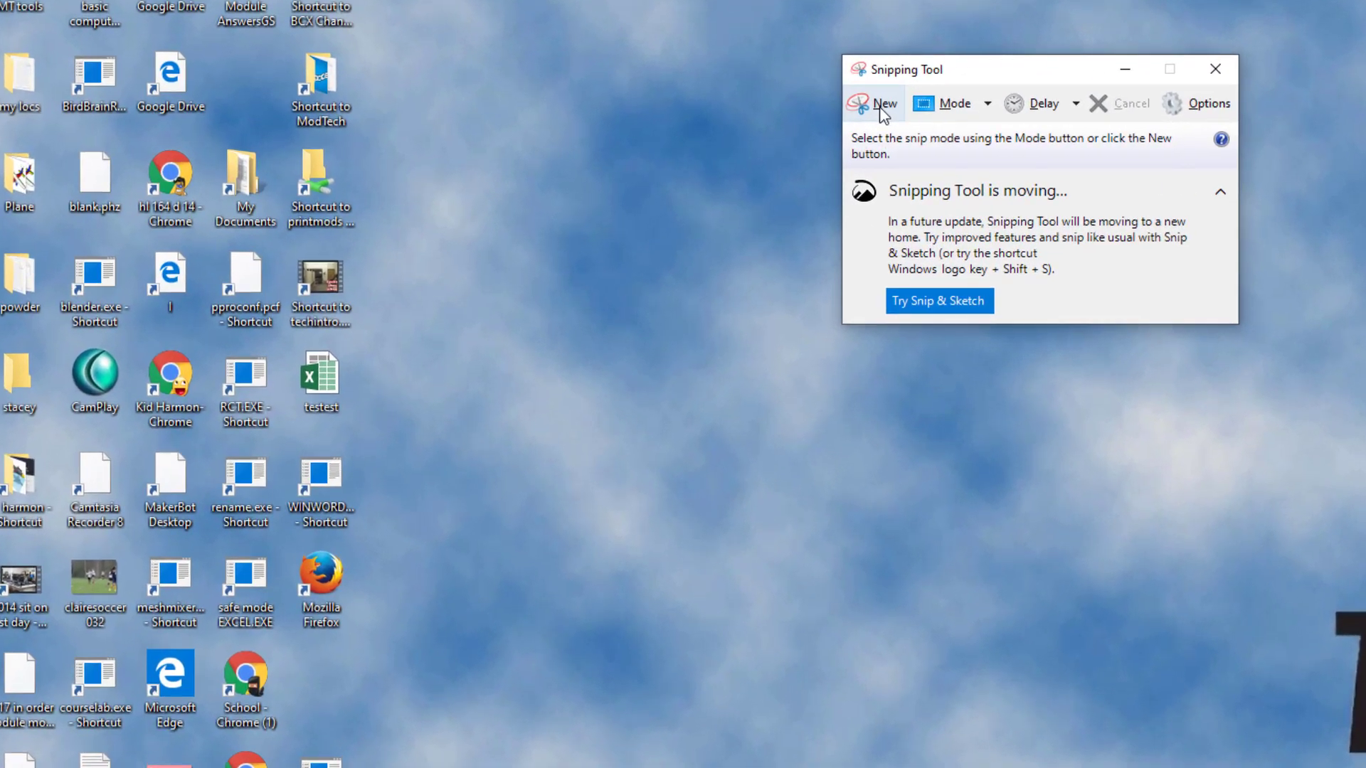
left_click(883, 114)
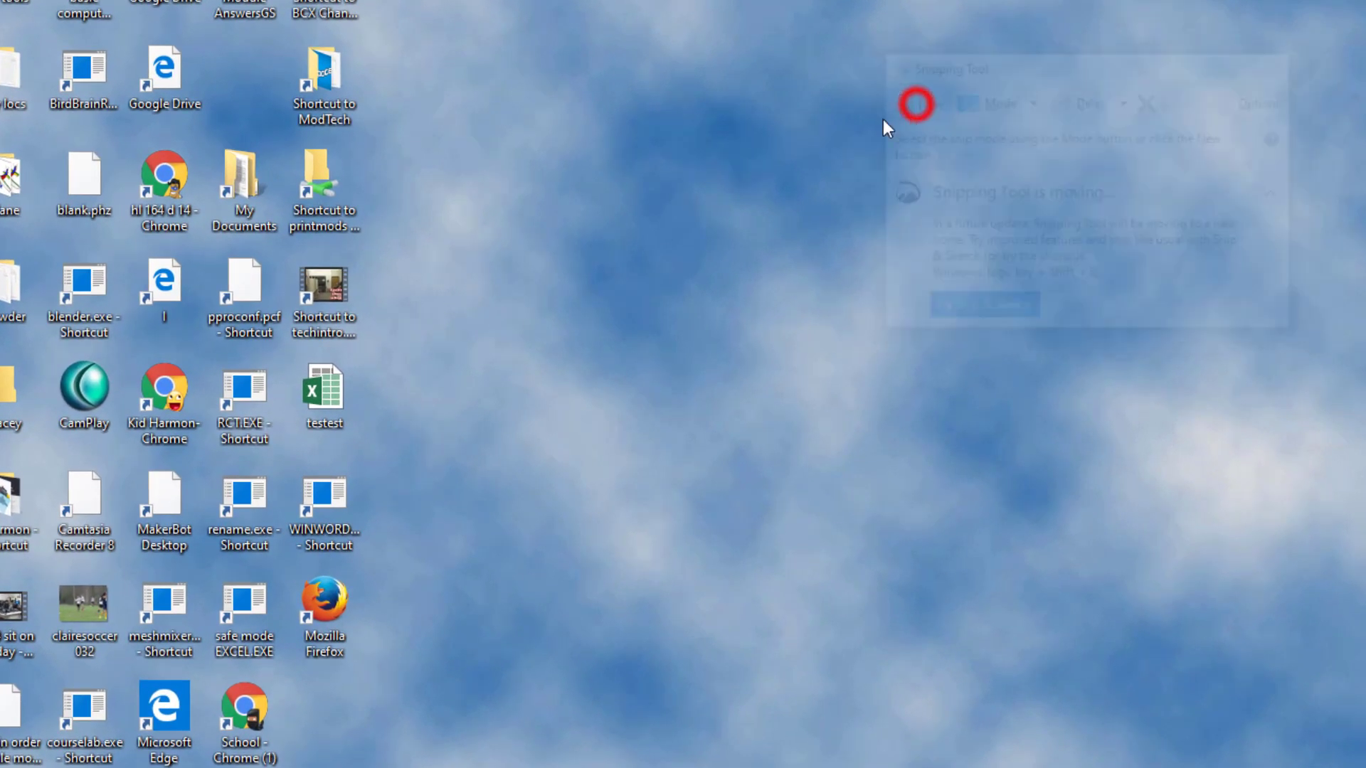
left_click_drag(147, 176, 582, 690)
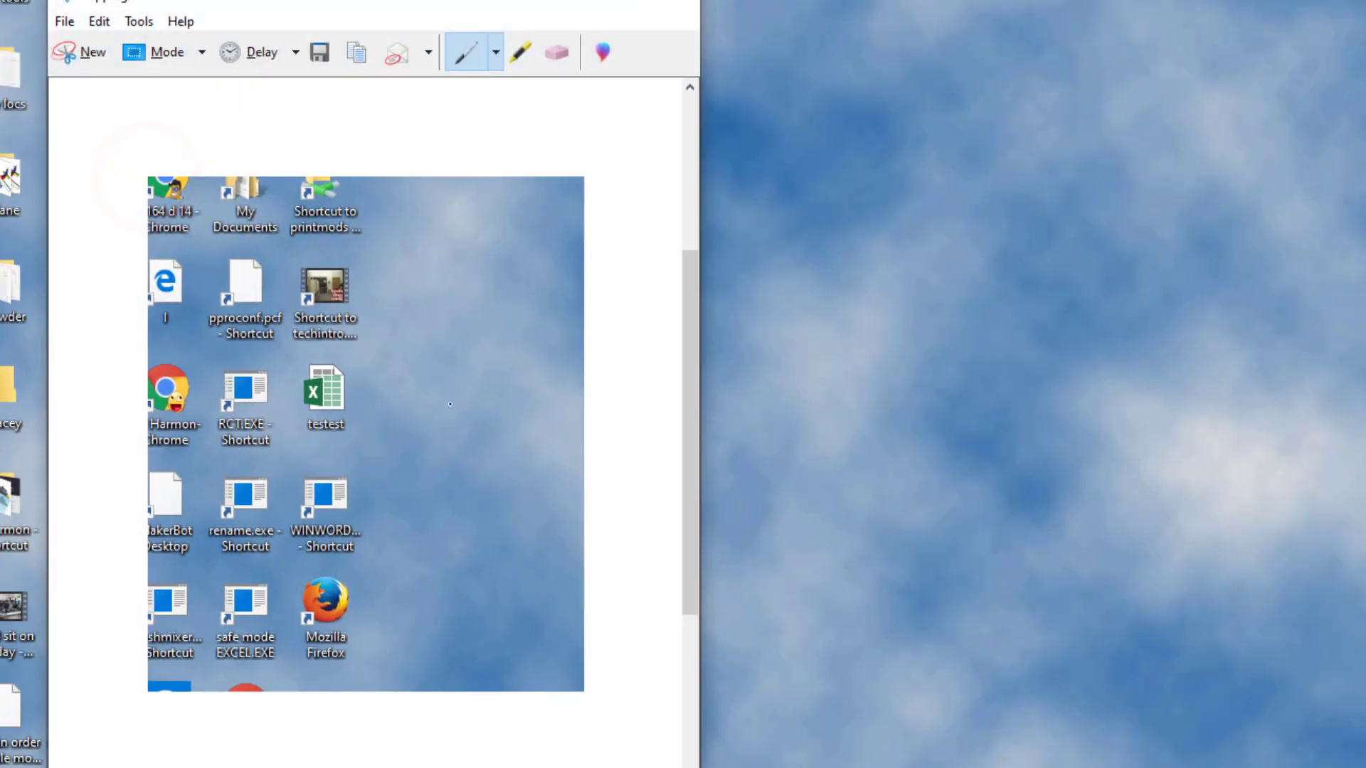
Save the snip as PNG 'Capturejunk' in the Downloads folder.
left_click(320, 56)
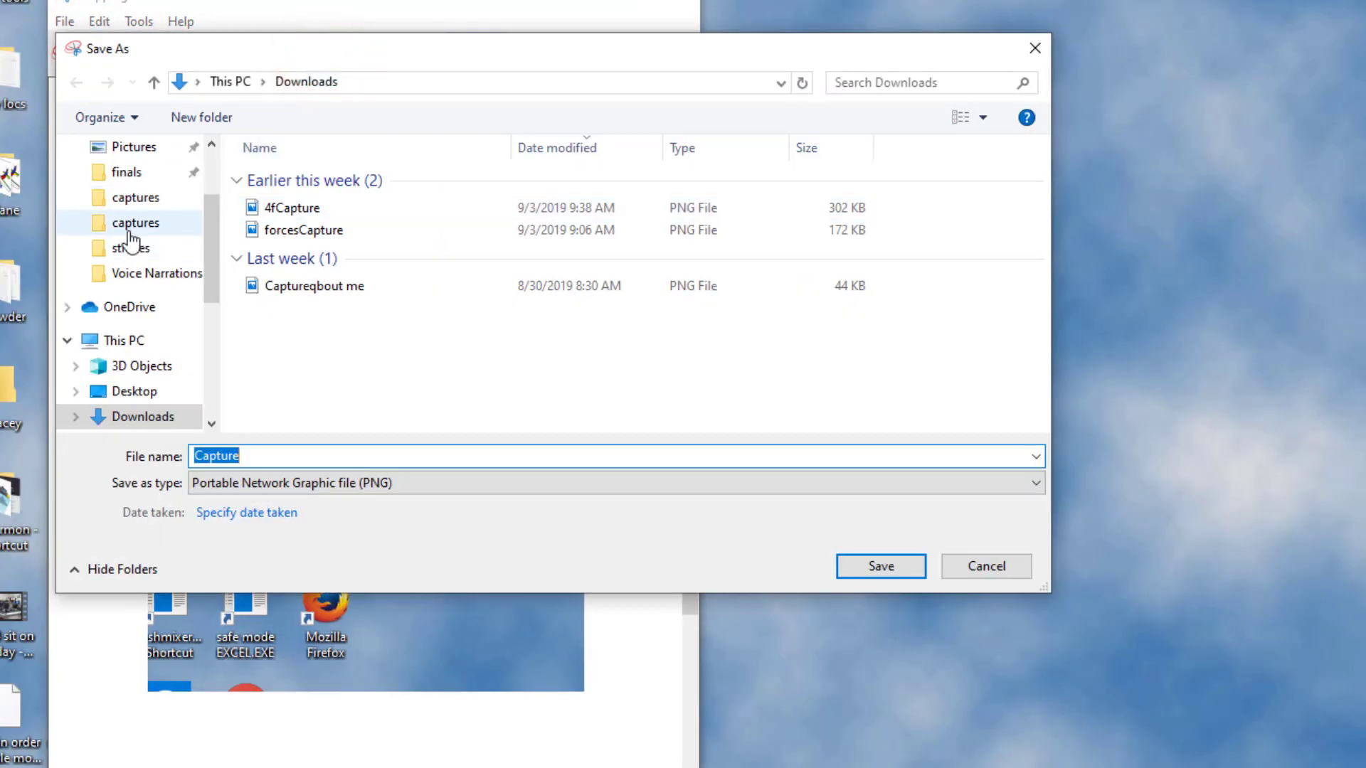
left_click_drag(211, 227, 203, 182)
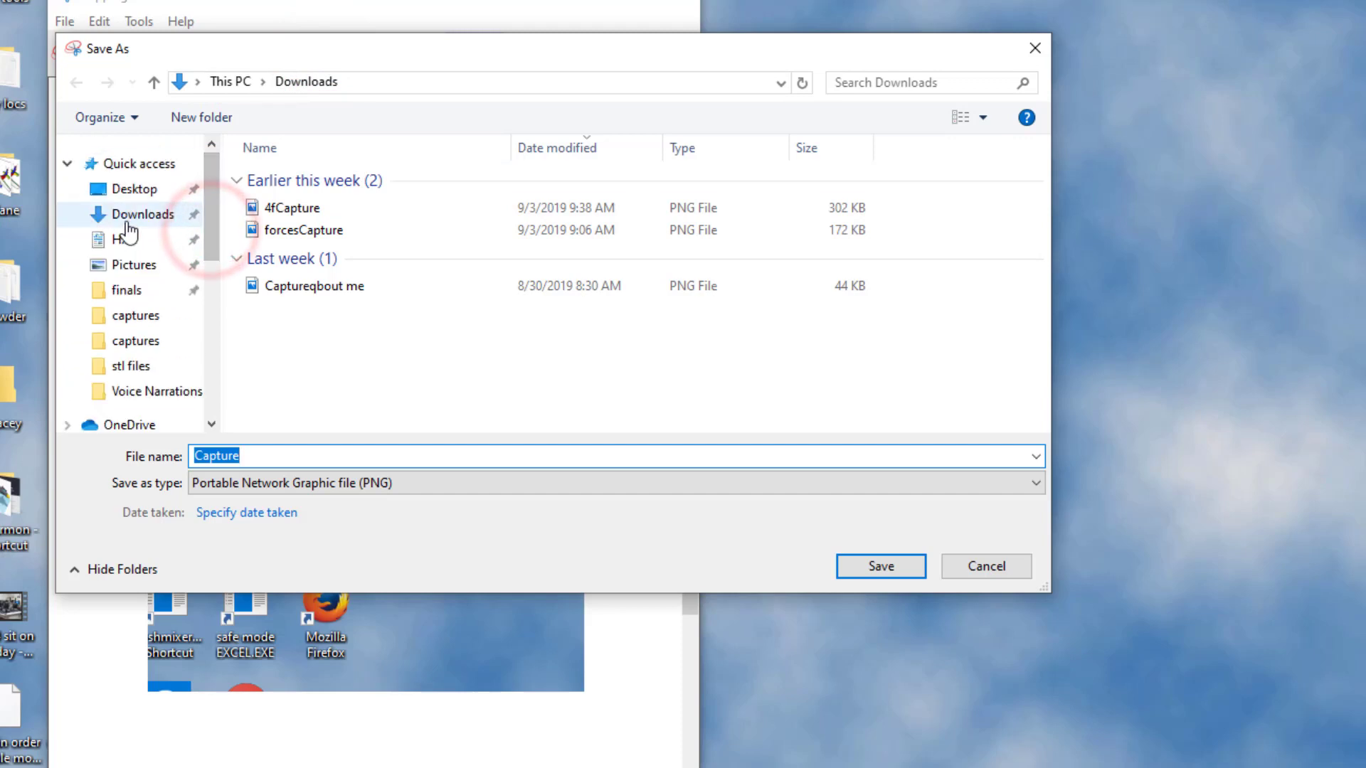
double_click(257, 457)
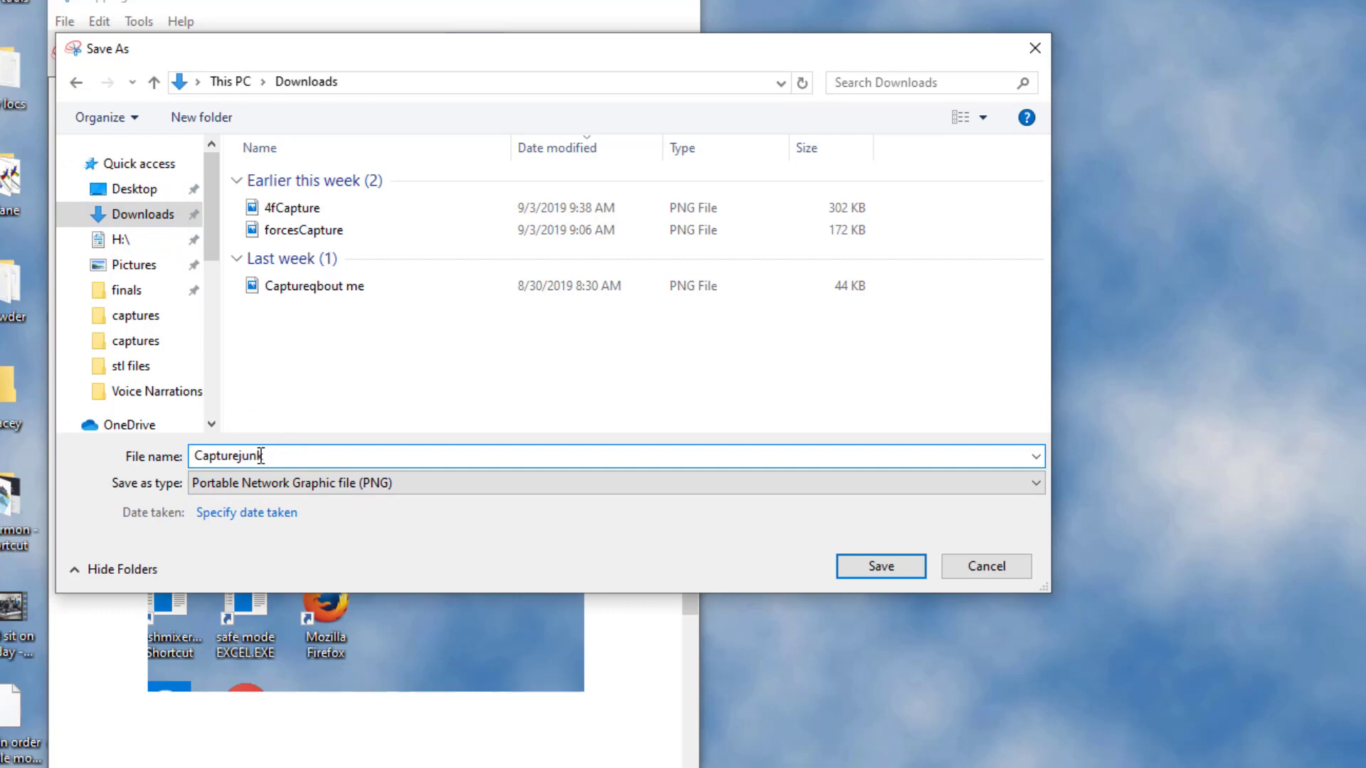
left_click(876, 573)
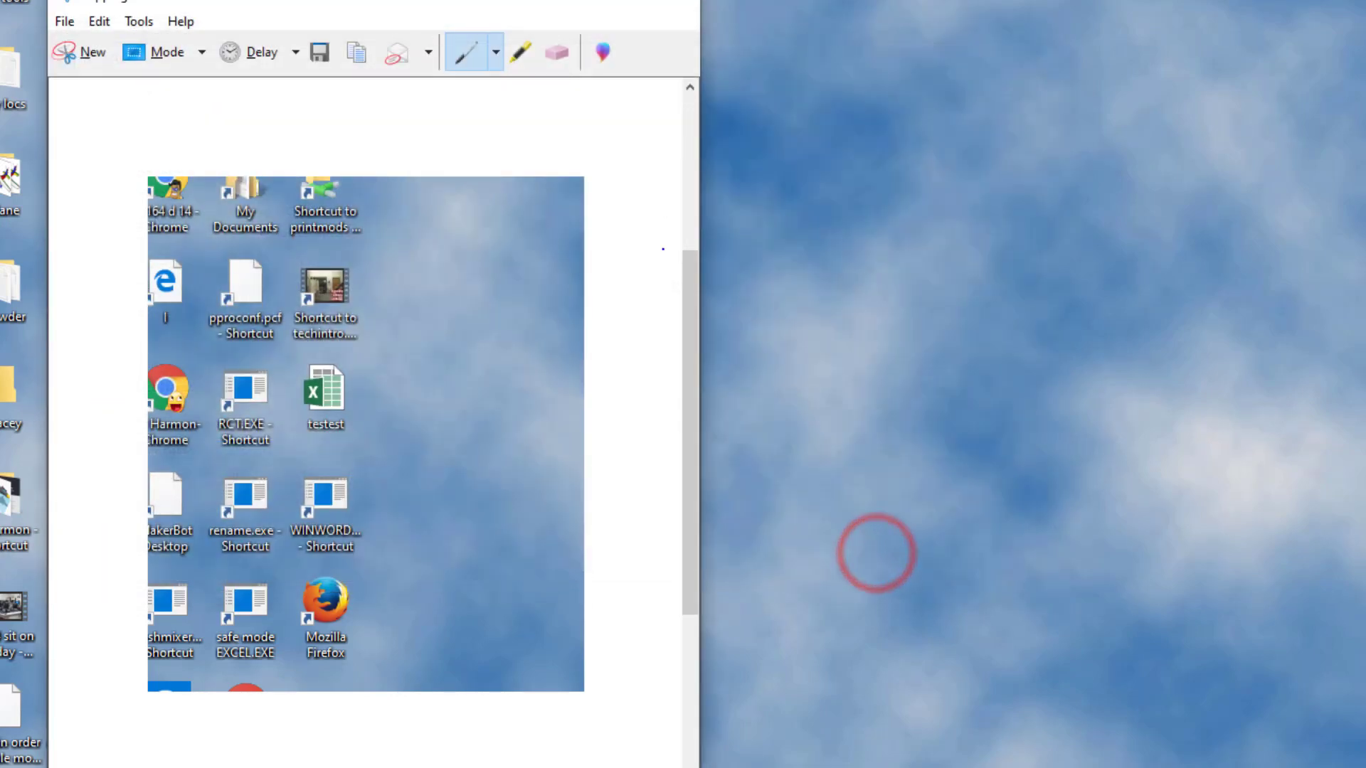